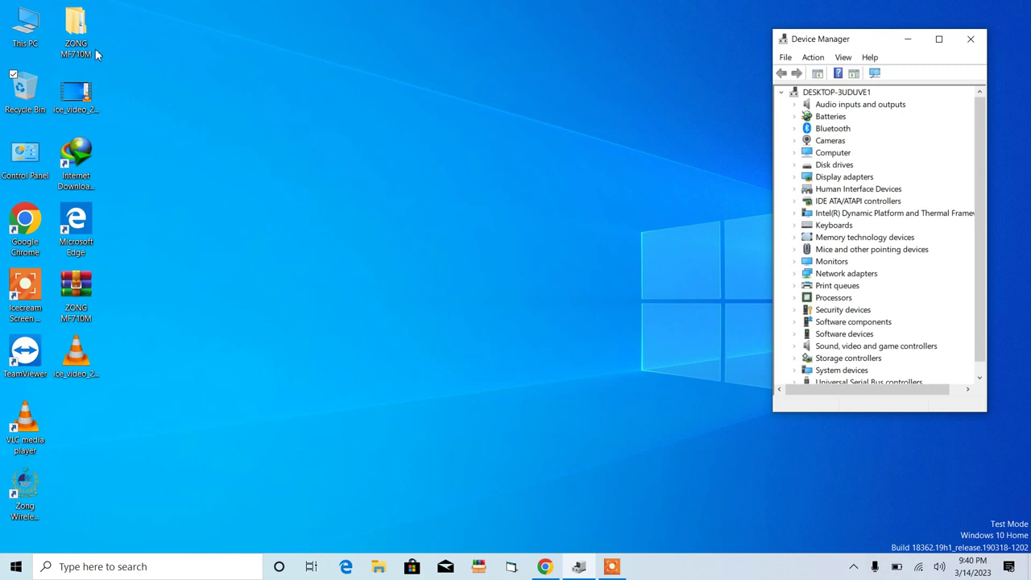
- Open the FlashTool_MF710M folder inside the nested ZONG MF710M folders on the desktop
left_click(70, 31)
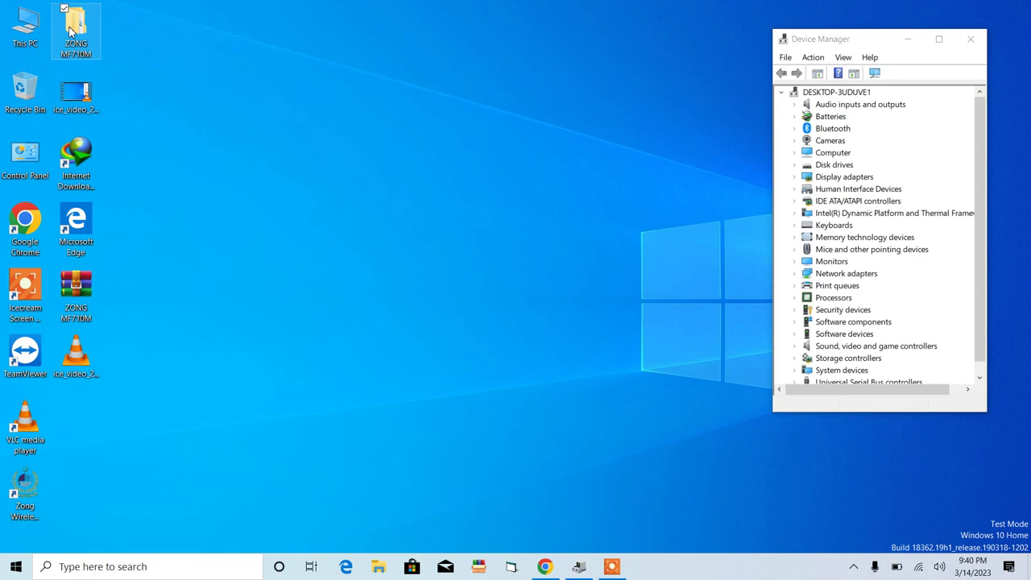
double_click(69, 31)
double_click(396, 239)
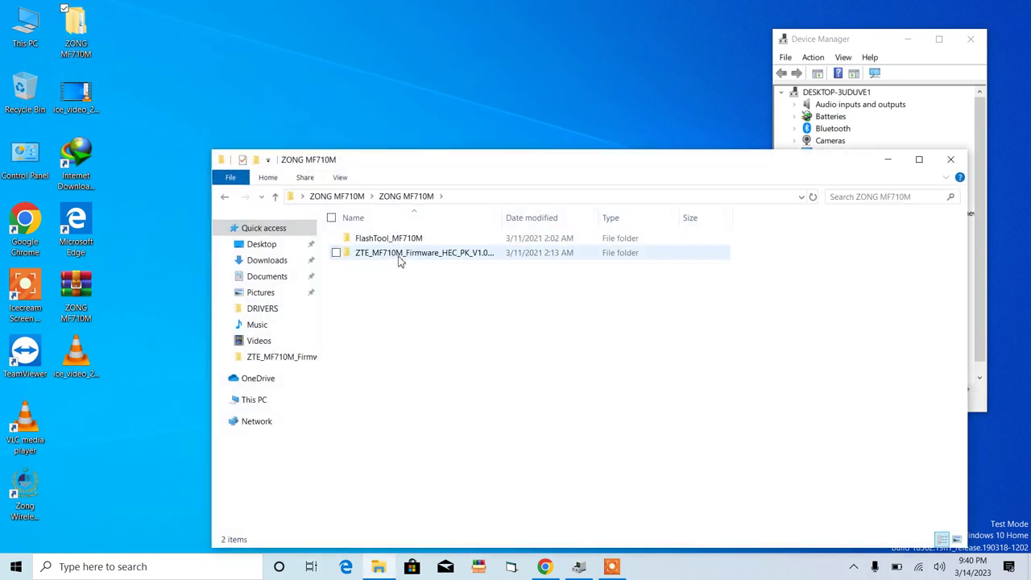
double_click(395, 241)
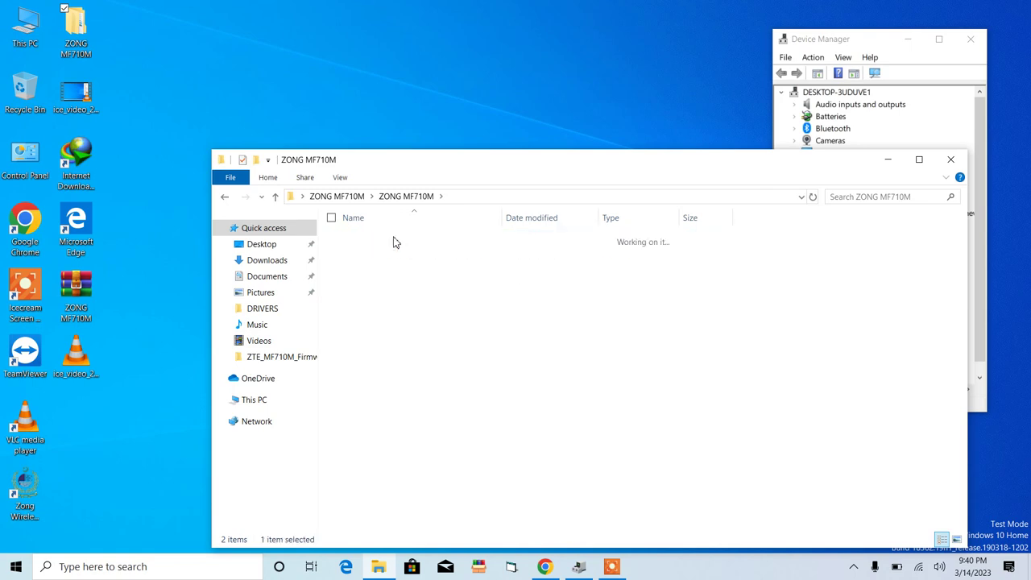
left_click_drag(473, 165, 412, 45)
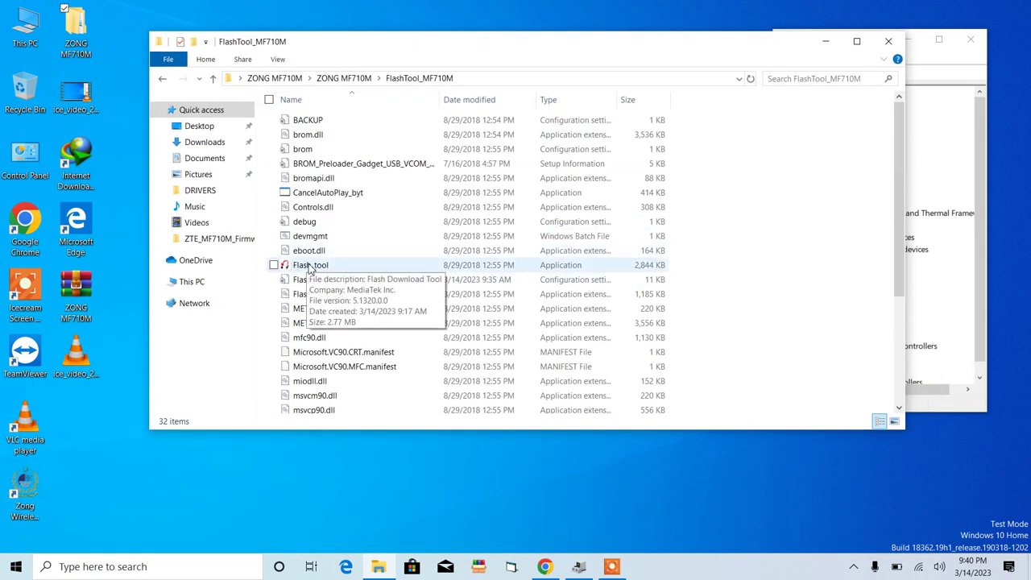
- Launch the Flash_tool application, dismiss its startup message and minimise the folder window
double_click(308, 266)
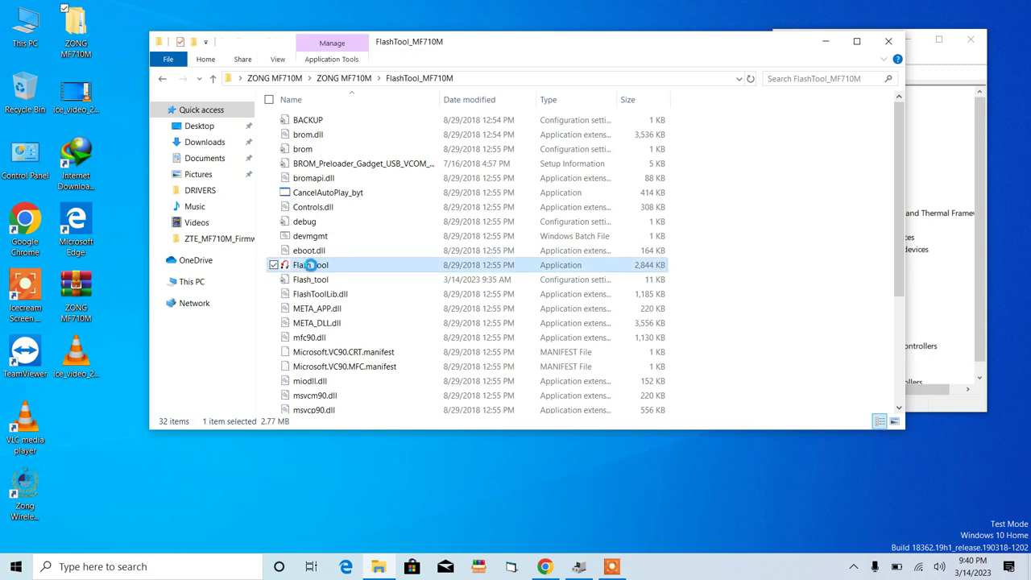
right_click(308, 264)
left_click(182, 239)
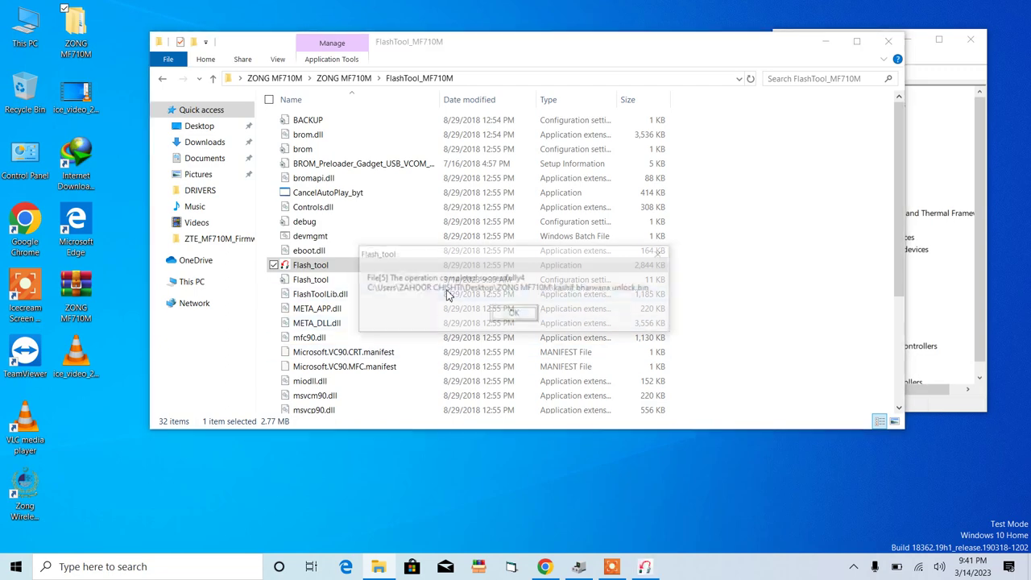
left_click(512, 314)
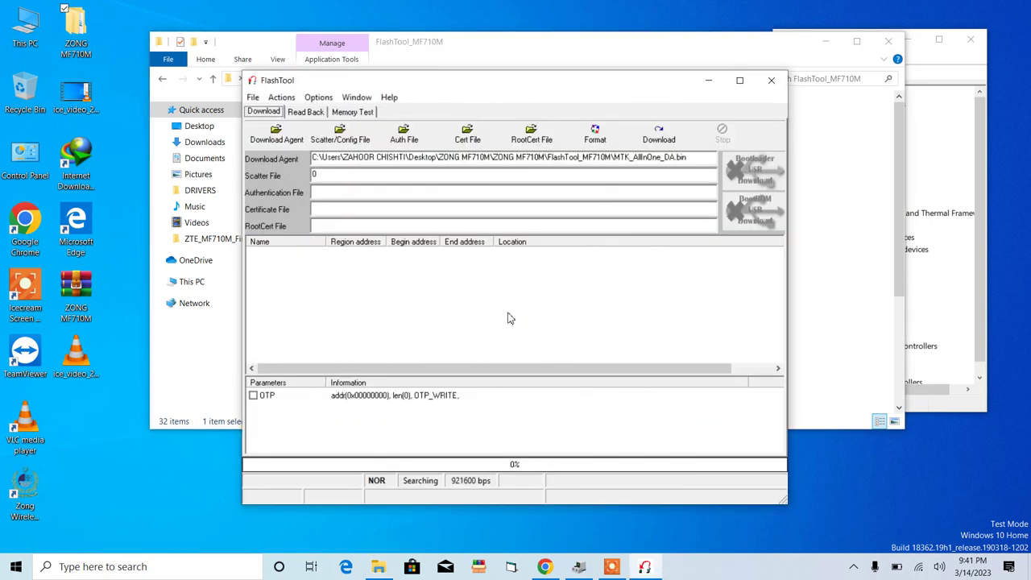
left_click(822, 46)
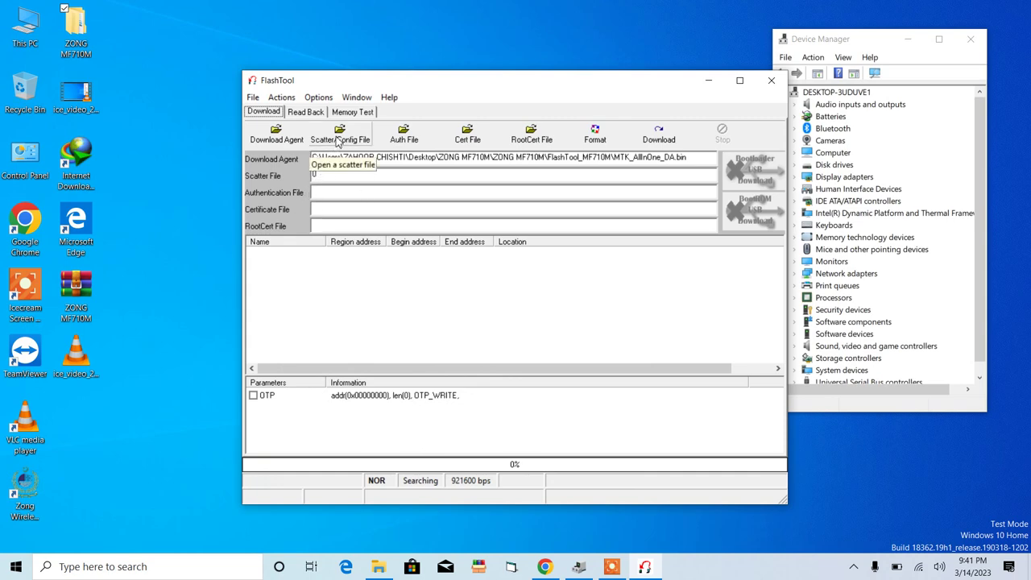
- Load MT6280_DONGLE_ZTE.cfg from the ZTE_MF710M firmware folder as the scatter file
left_click(337, 141)
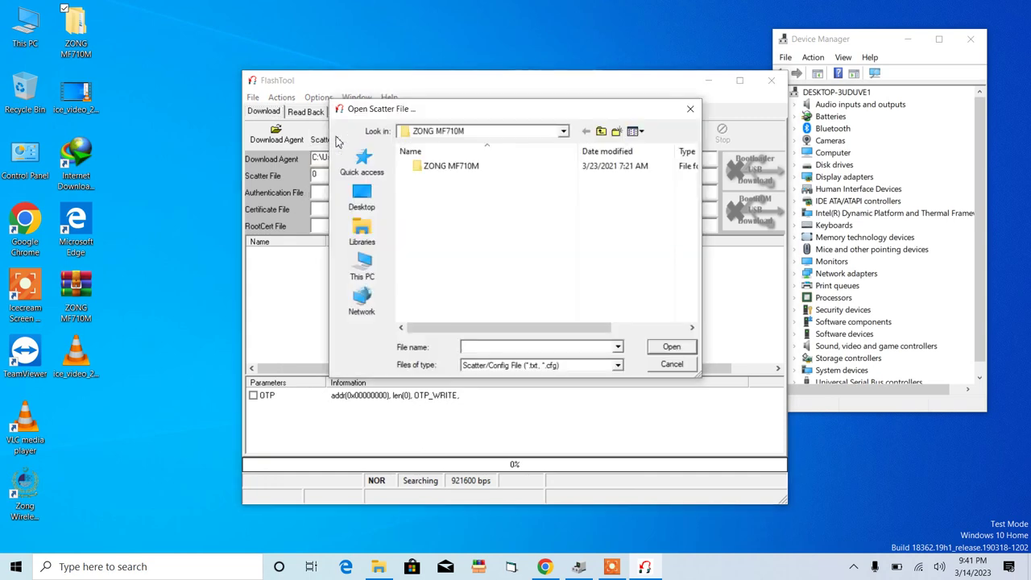
double_click(451, 167)
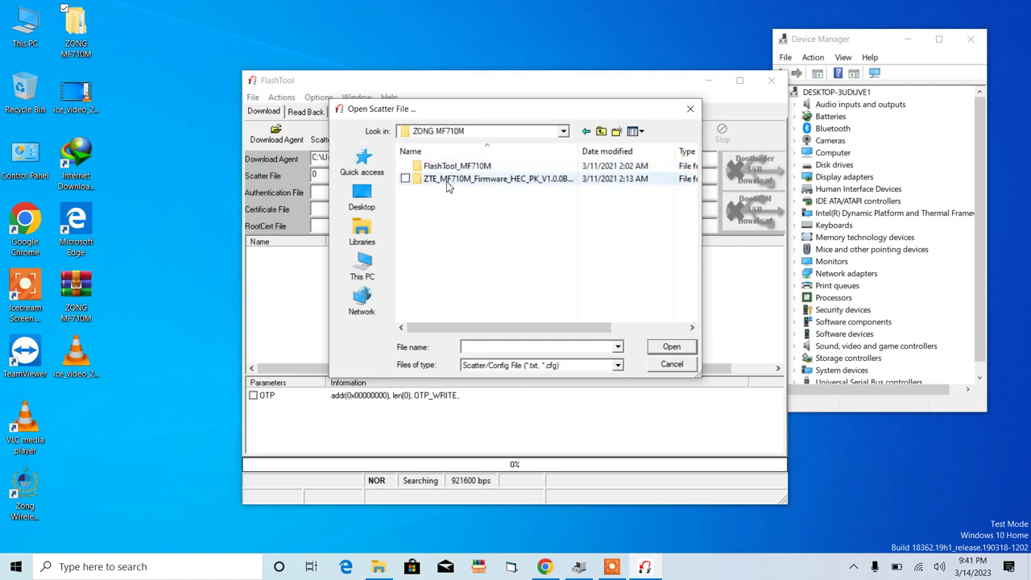
double_click(451, 179)
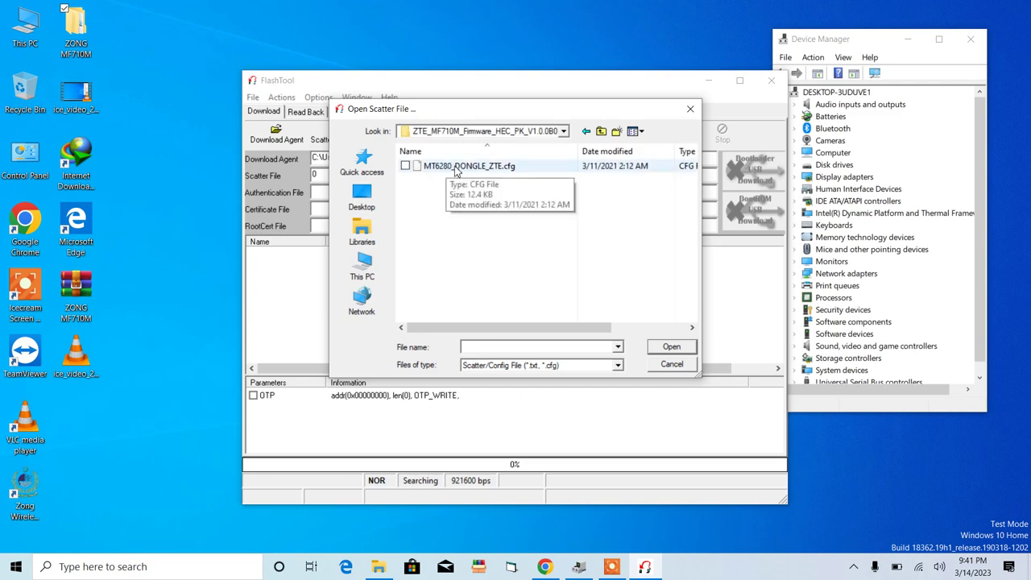
left_click(458, 167)
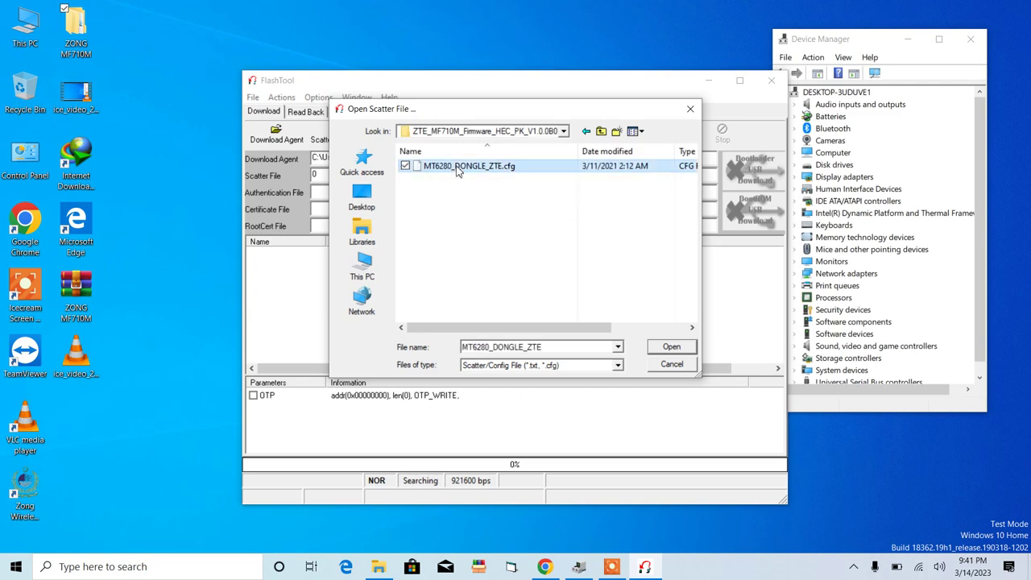
left_click(667, 348)
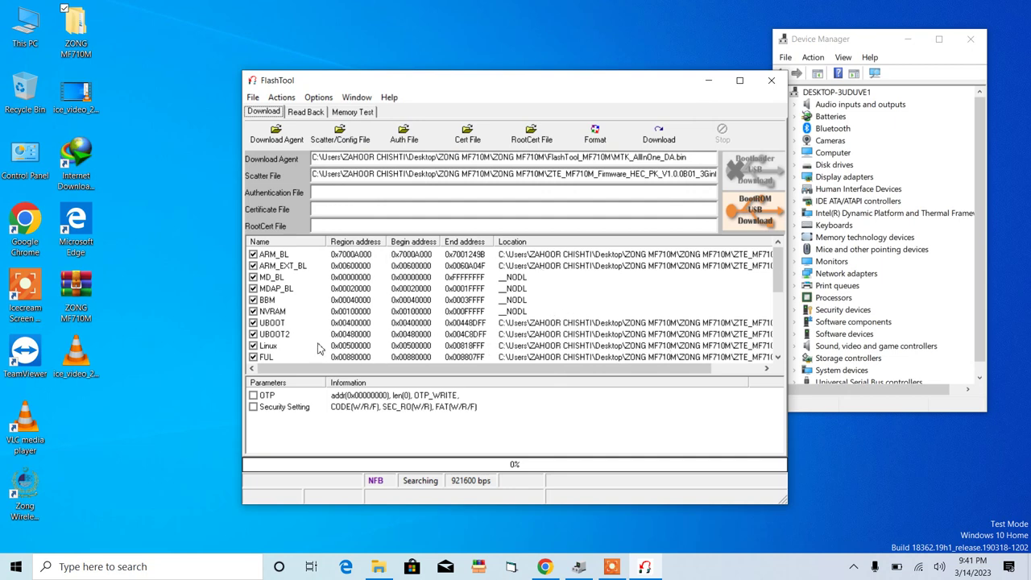
- Assign the unlock .bin file from the firmware folder to the NVRAM region
double_click(276, 316)
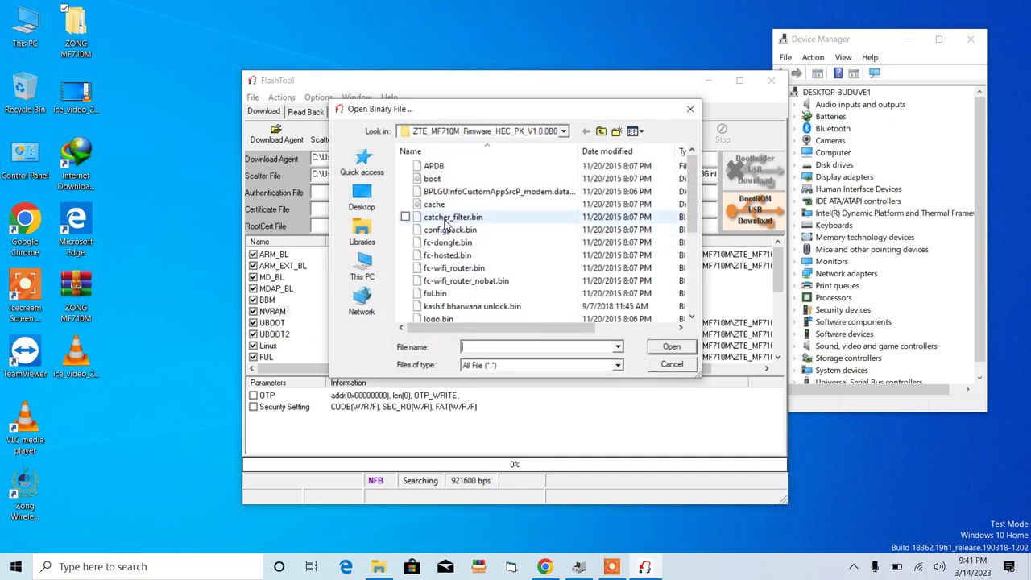
left_click(512, 310)
left_click(666, 348)
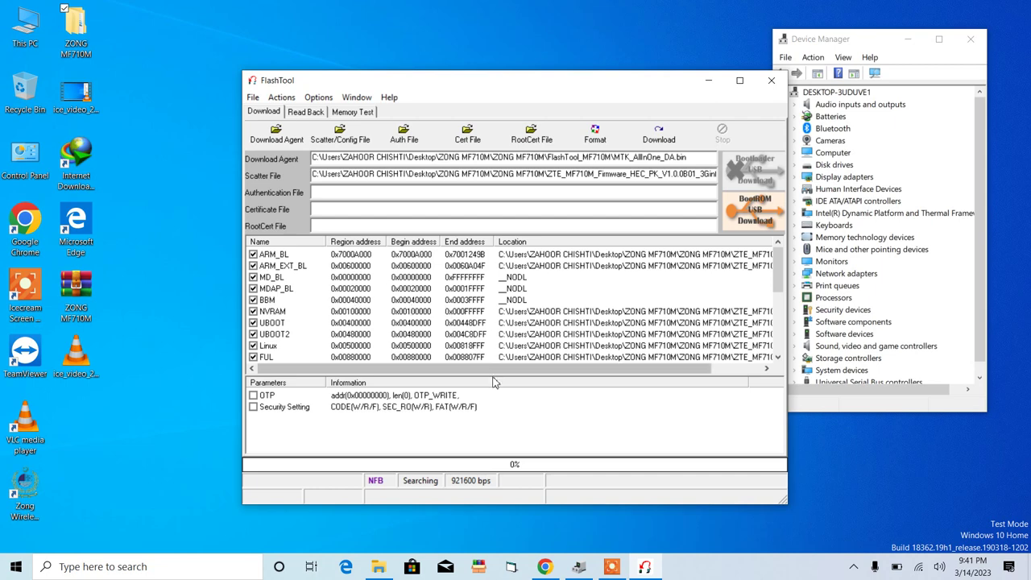
- Start the firmware download with the loaded regions and minimise the browser window showing the modem page
left_click_drag(562, 86, 485, 47)
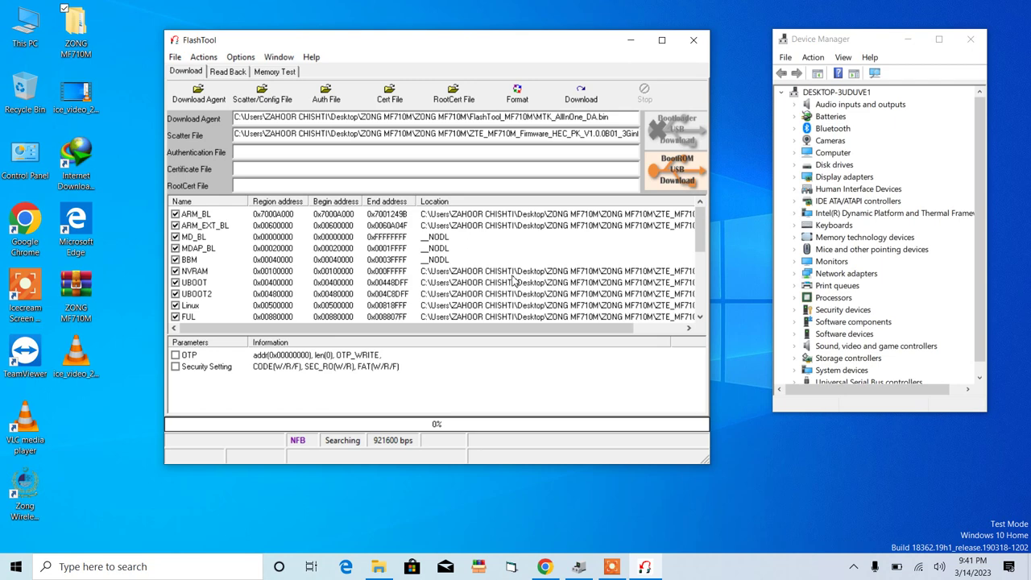
left_click(584, 95)
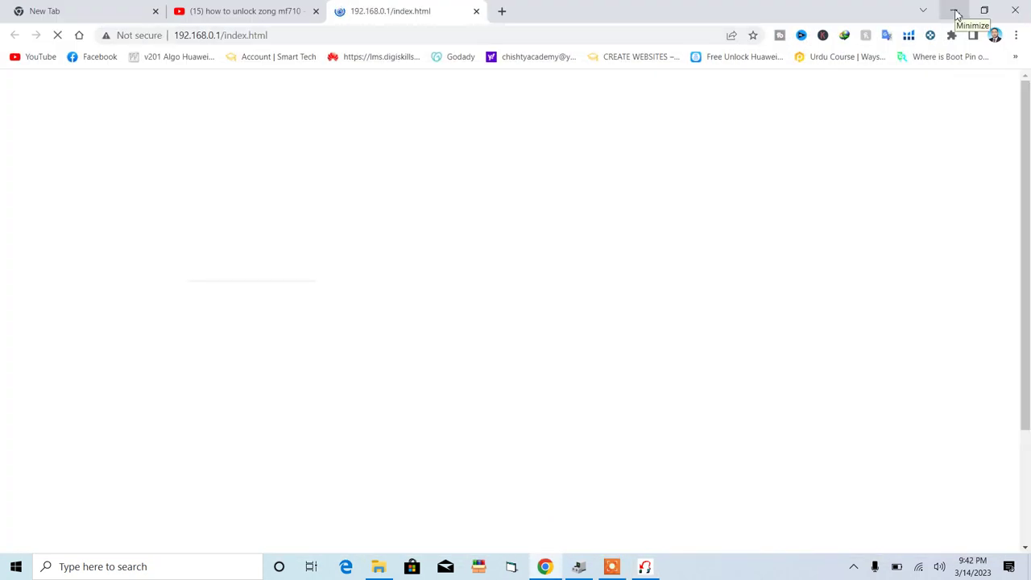
left_click(954, 12)
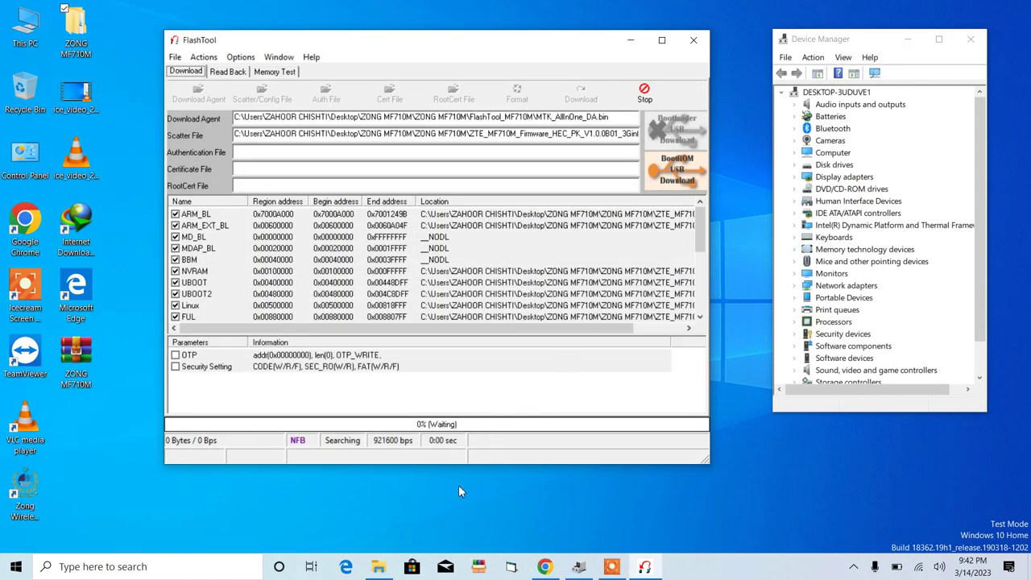
- Switch to Chrome to check the System Information on the Zong Wireless Modem home page, and minimise the browser
left_click(543, 517)
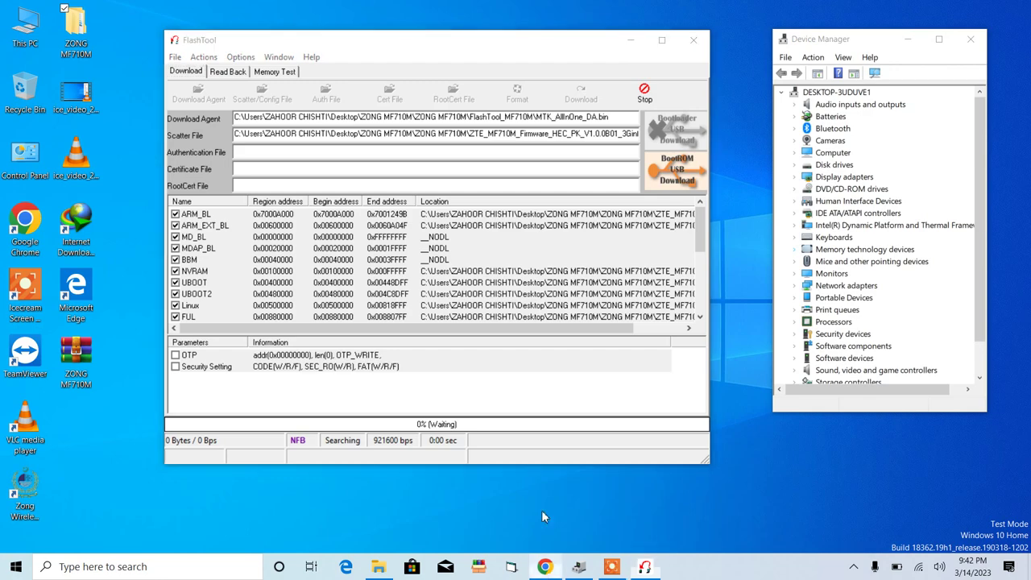
left_click(545, 567)
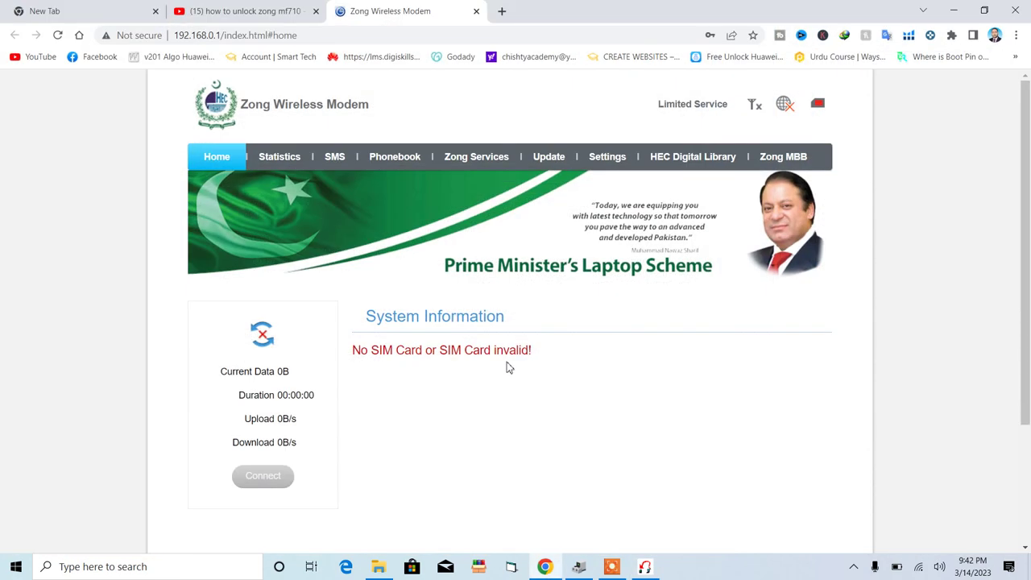
left_click(951, 11)
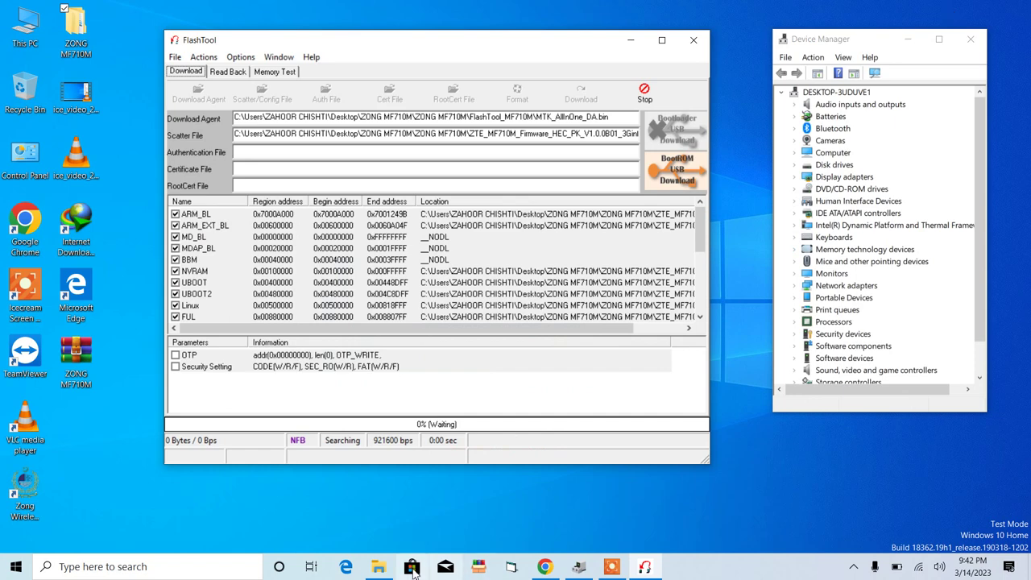
- Run the USBSwitchTool application from the FlashTool_MF710M folder and minimise the folder window
left_click(378, 566)
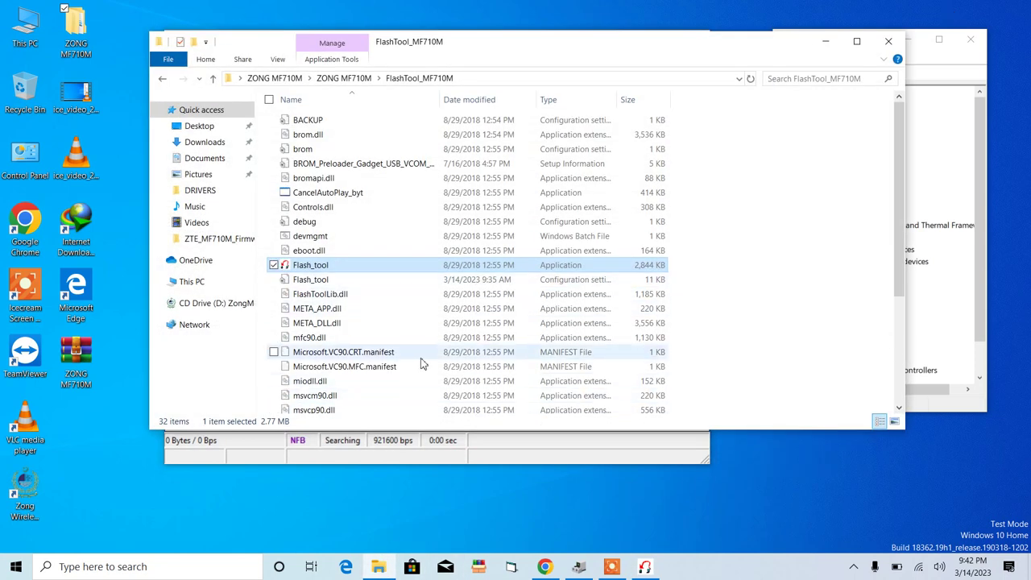
scroll(403, 367, "down", 3)
scroll(330, 339, "down", 1)
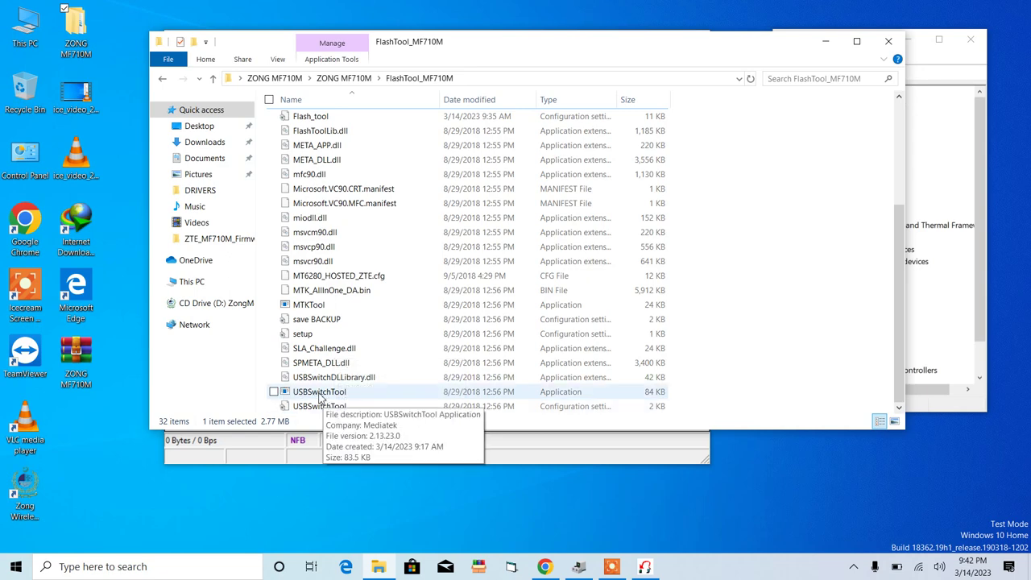
double_click(332, 394)
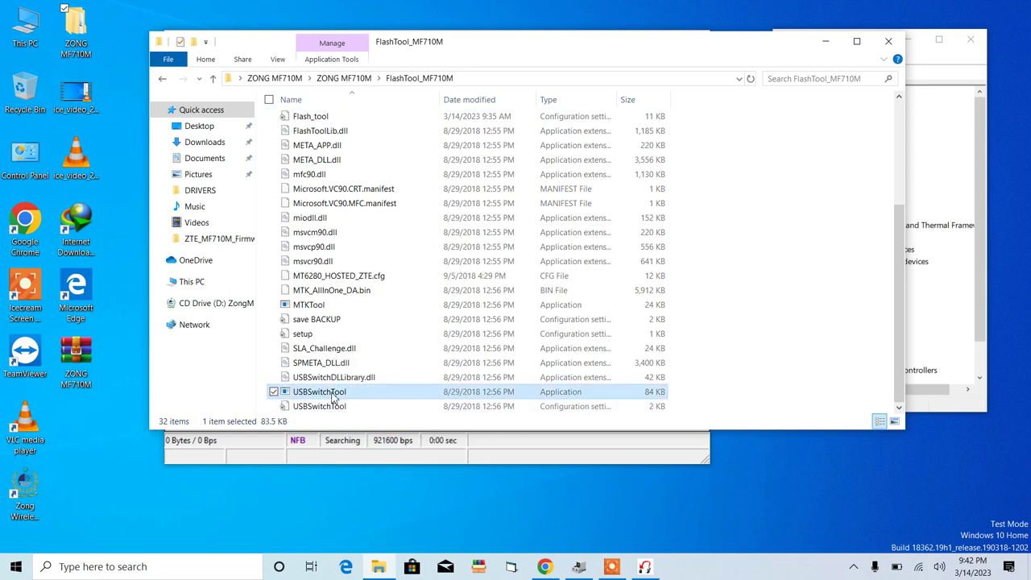
left_click(825, 45)
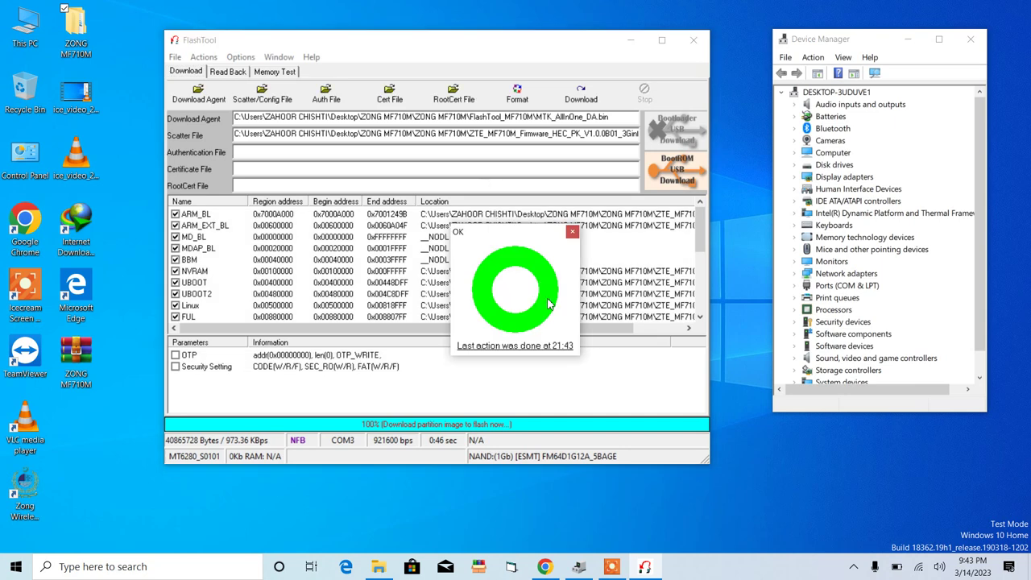
- Close FlashTool together with its completion dialog, and expand Ports (COM & LPT) in Device Manager
left_click(572, 232)
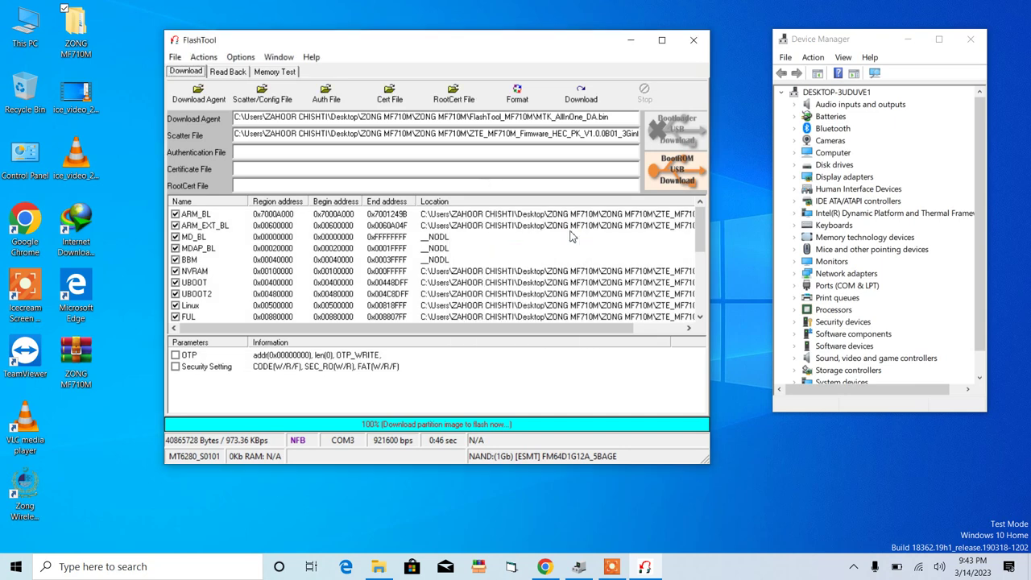
left_click(693, 40)
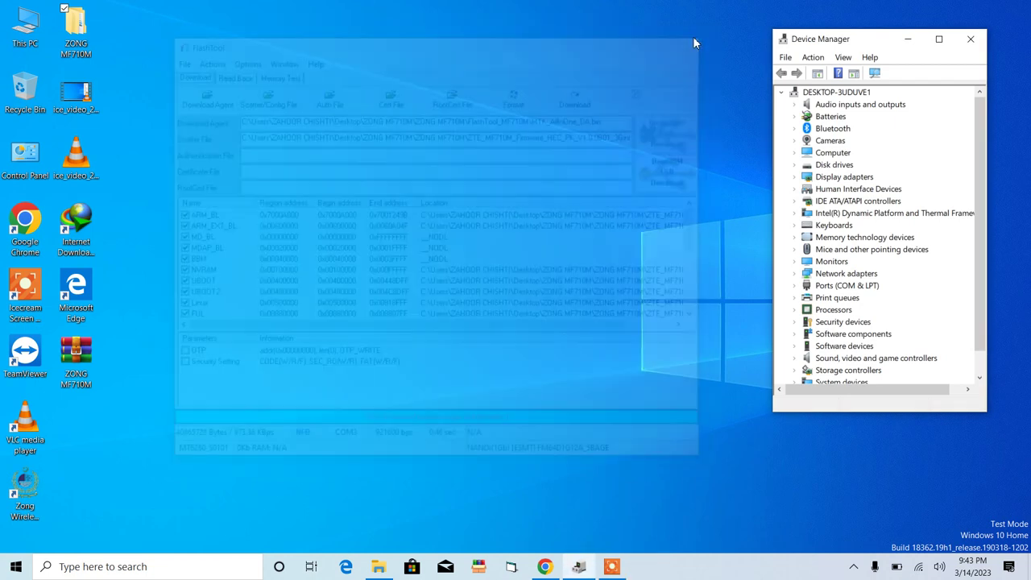
left_click(794, 286)
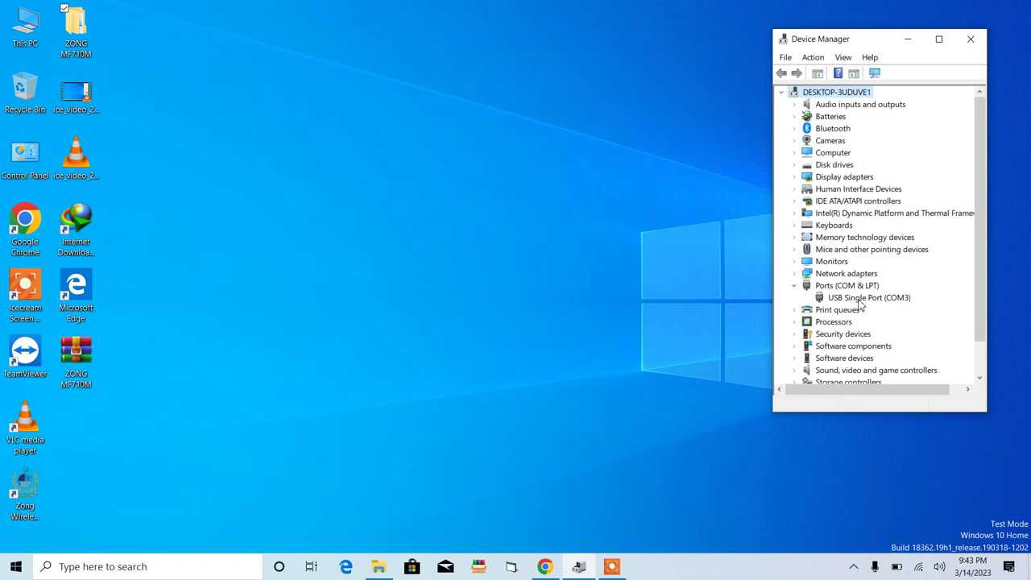
- End the USBSwitchTool Application background process in Task Manager and close Task Manager
right_click(728, 566)
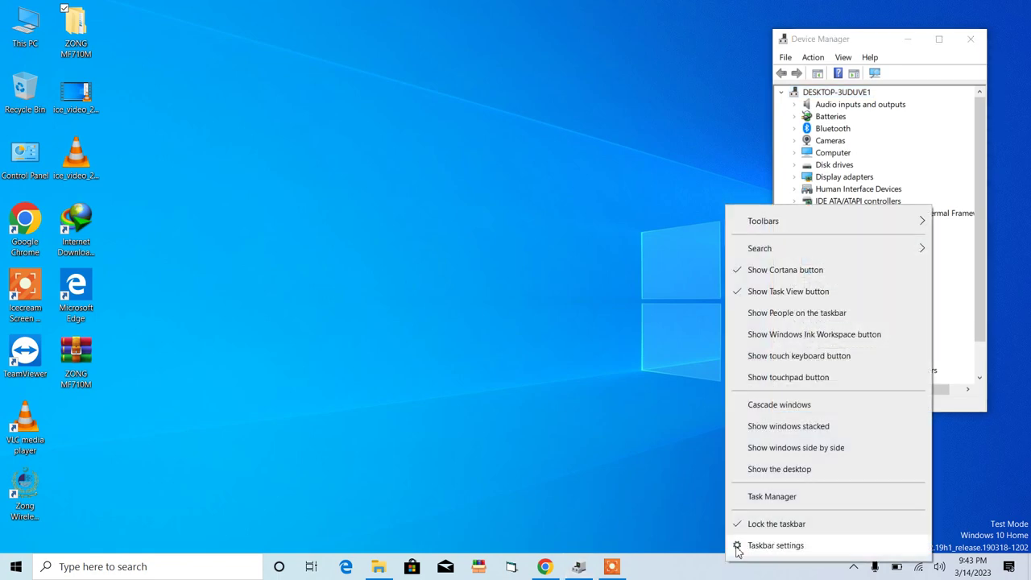
left_click(763, 498)
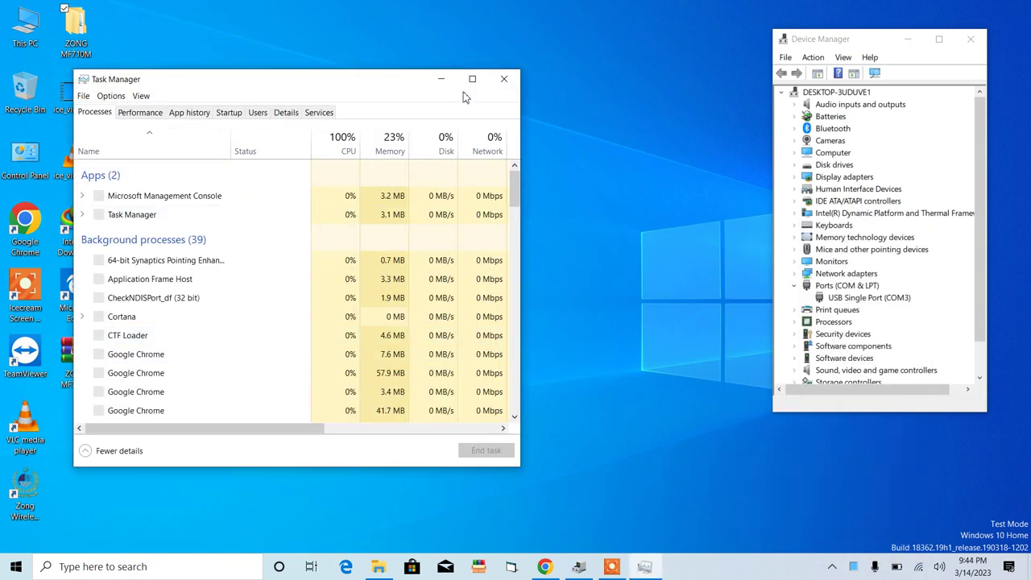
left_click(472, 79)
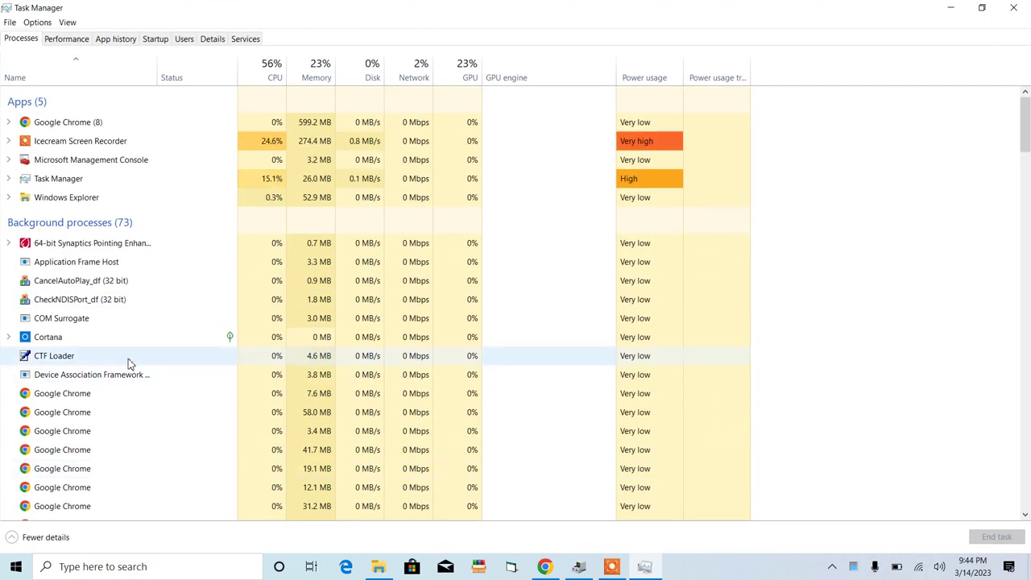
key("Page_Down")
key("Page_Down")
key("Page_Down")
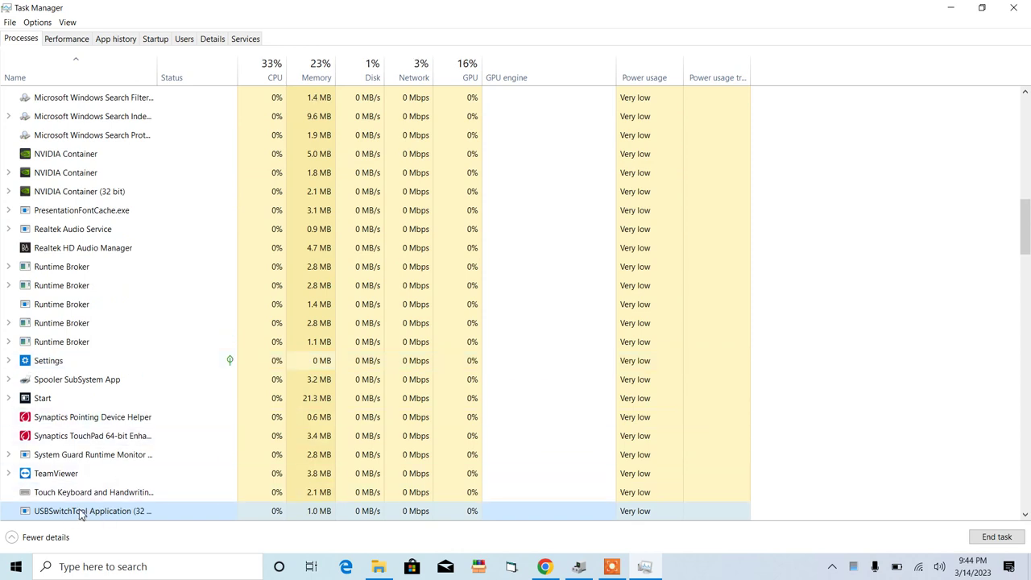
left_click(994, 536)
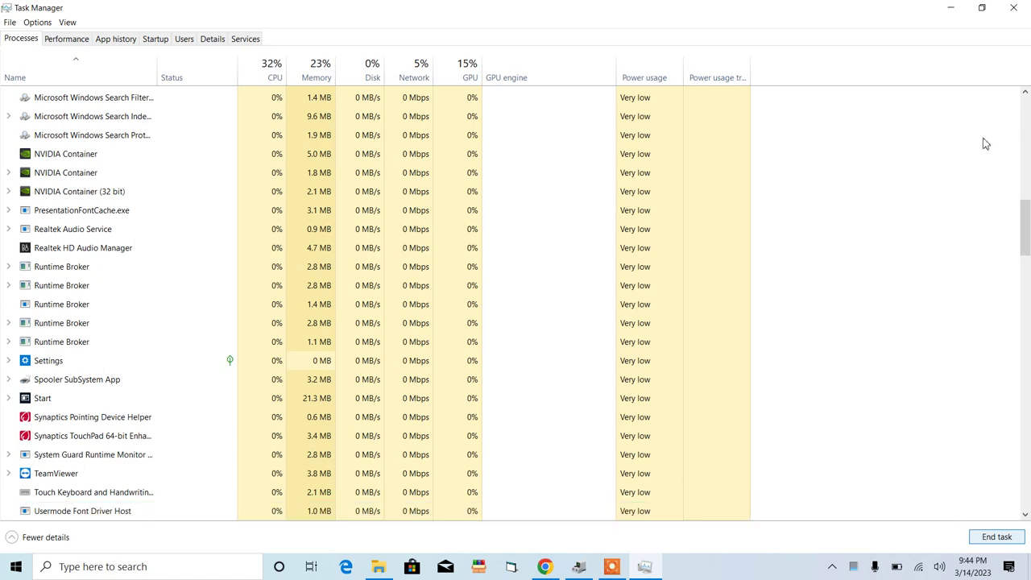
left_click(1017, 11)
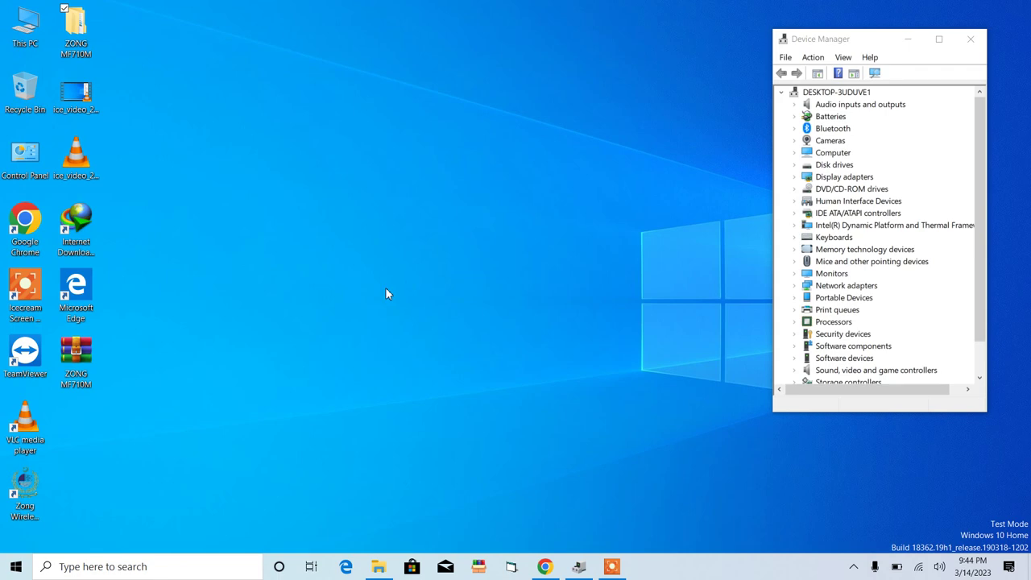
- Switch to Chrome, close the YouTube tab and open the modem page at 192.168.0.1 in another tab
mouse_move(545, 566)
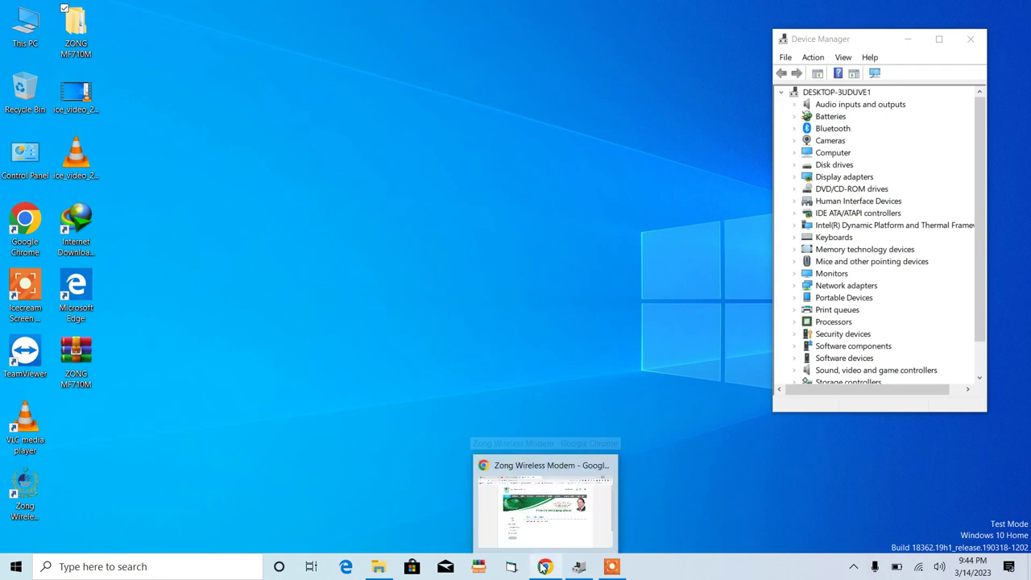
left_click(547, 508)
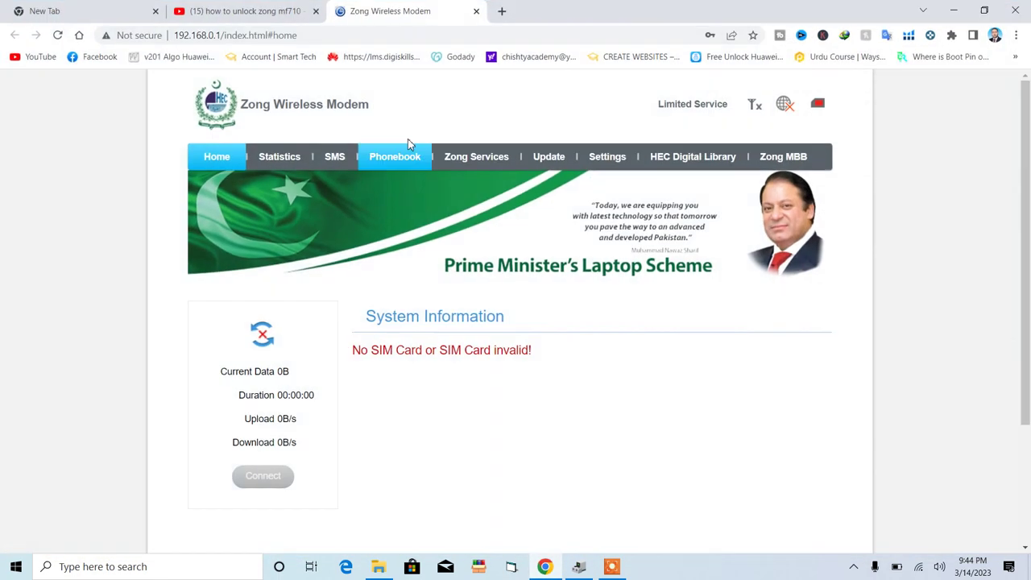
left_click(316, 11)
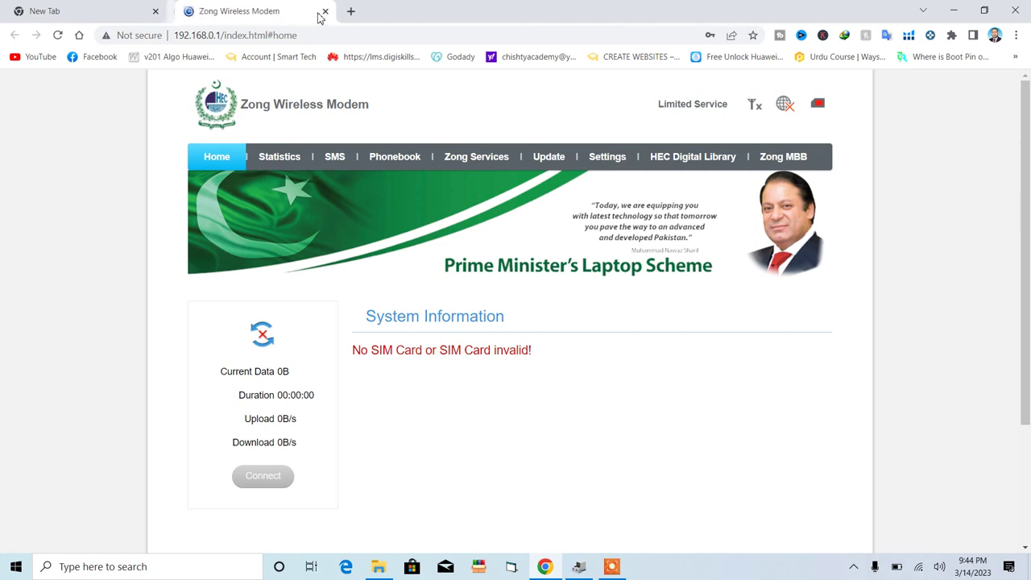
middle_click(58, 35)
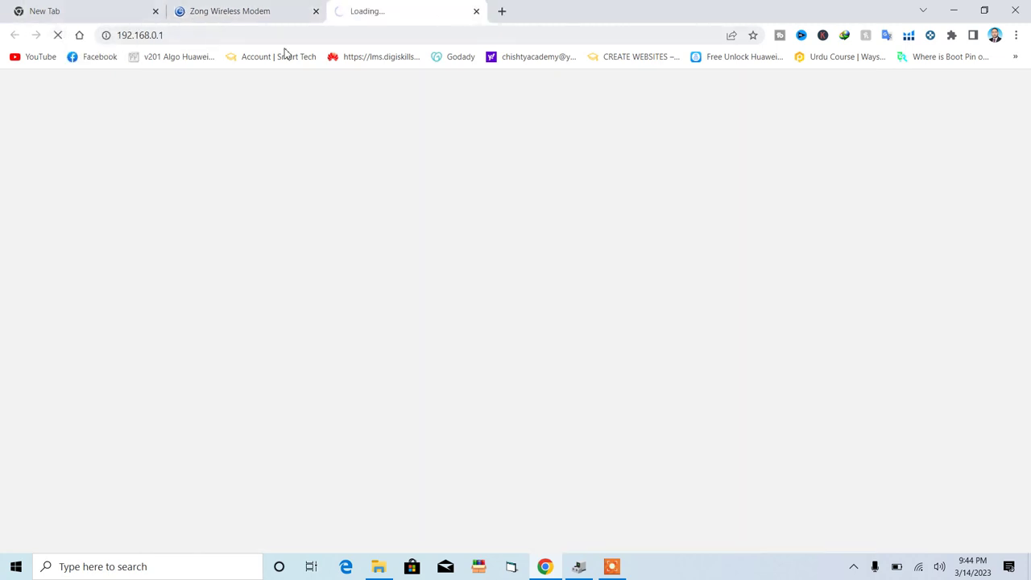